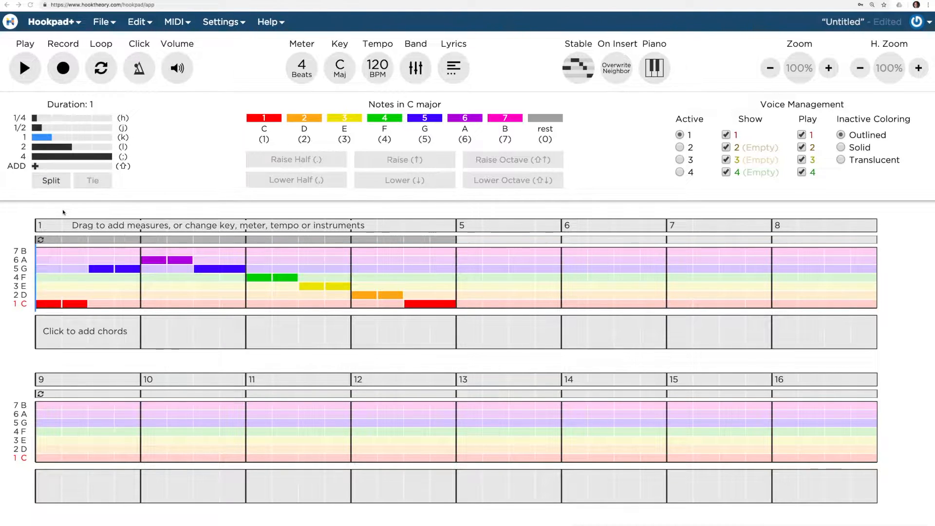
Step: Enter melody notes G, A, A and a half-note G after the opening C's
{"action": "key", "text": "5"}
{"action": "key", "text": "6"}
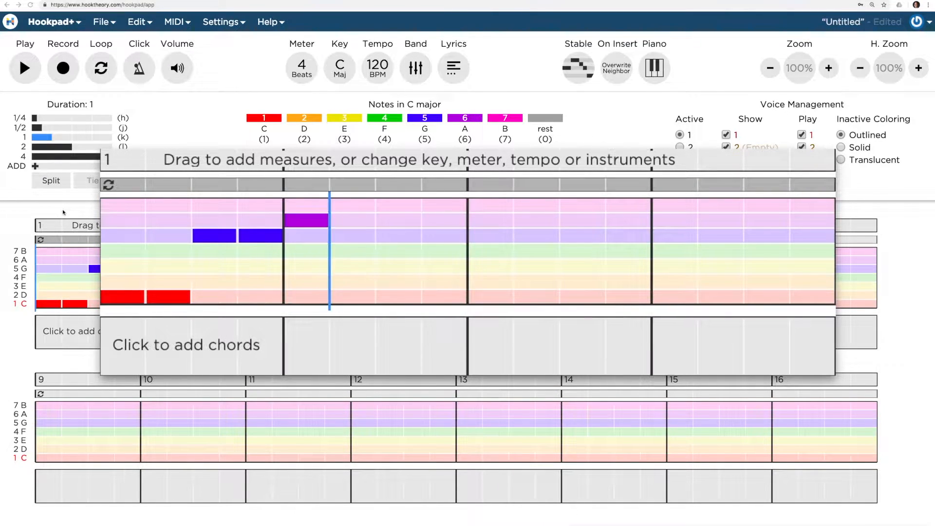
{"action": "key", "text": "6"}
{"action": "key", "text": "l"}
{"action": "key", "text": "5"}
{"action": "key", "text": "k"}
Step: Enter melody notes F, F, E, E, D, D and a closing C to complete the four measures
{"action": "key", "text": "4"}
{"action": "key", "text": "4"}
{"action": "key", "text": "3"}
{"action": "key", "text": "3"}
{"action": "key", "text": "2"}
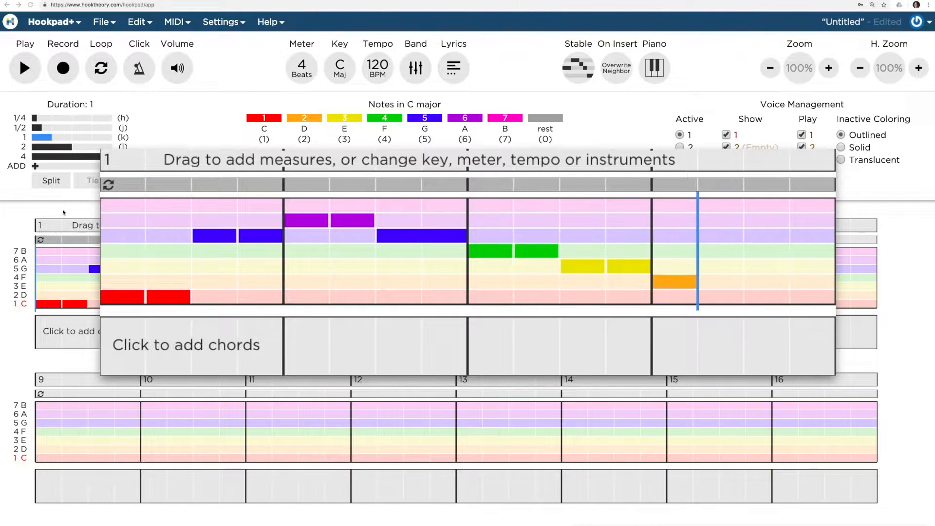
{"action": "key", "text": "2"}
{"action": "key", "text": "1"}
{"action": "key", "text": "1"}
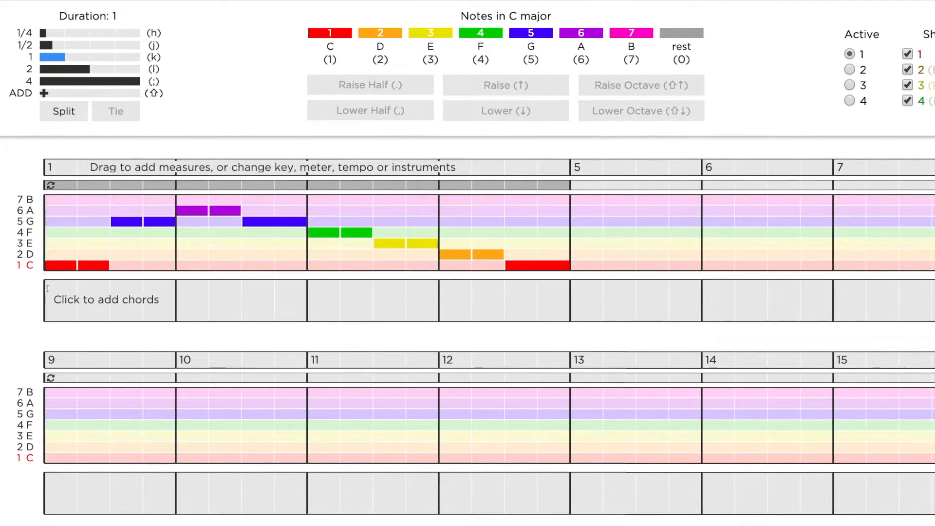
Step: Set the chord duration to 2 beats and add chords I, ii, iii, IV, V, vi, vii° and I across the four measures
{"action": "left_click", "coordinate": [46, 292]}
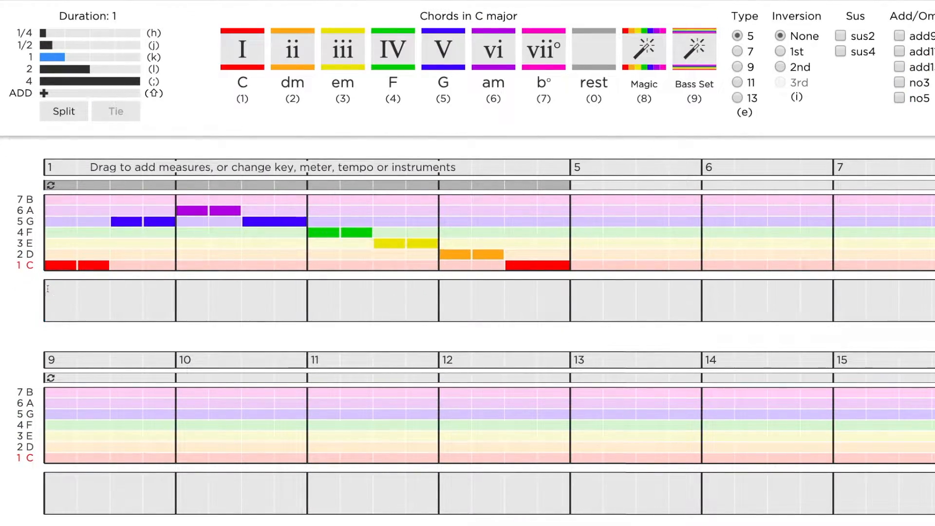
{"action": "left_click", "coordinate": [75, 69]}
{"action": "key", "text": "1"}
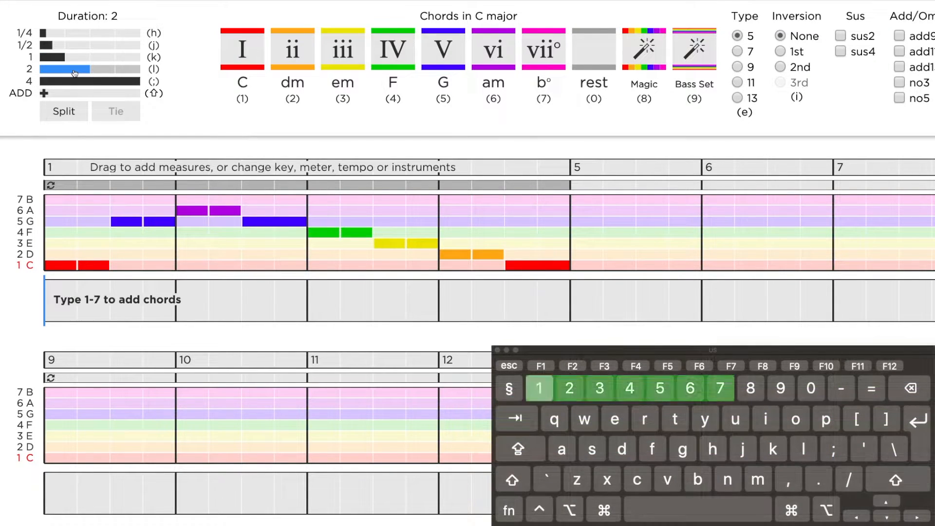
{"action": "key", "text": "2"}
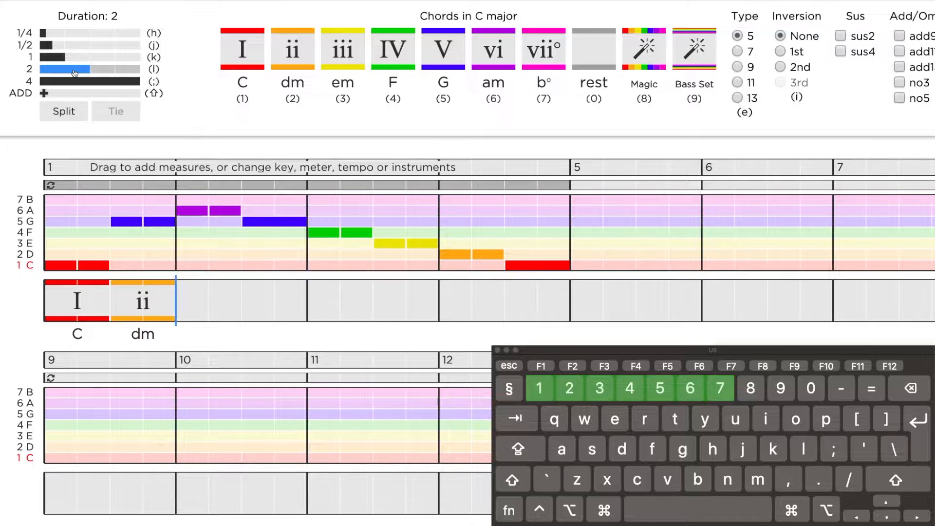
{"action": "key", "text": "3"}
{"action": "key", "text": "4"}
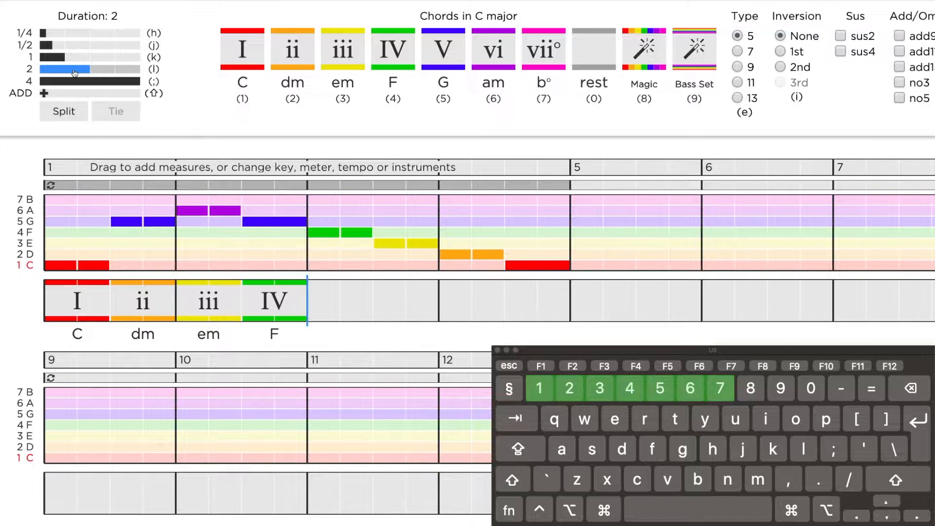
{"action": "key", "text": "5"}
{"action": "key", "text": "6"}
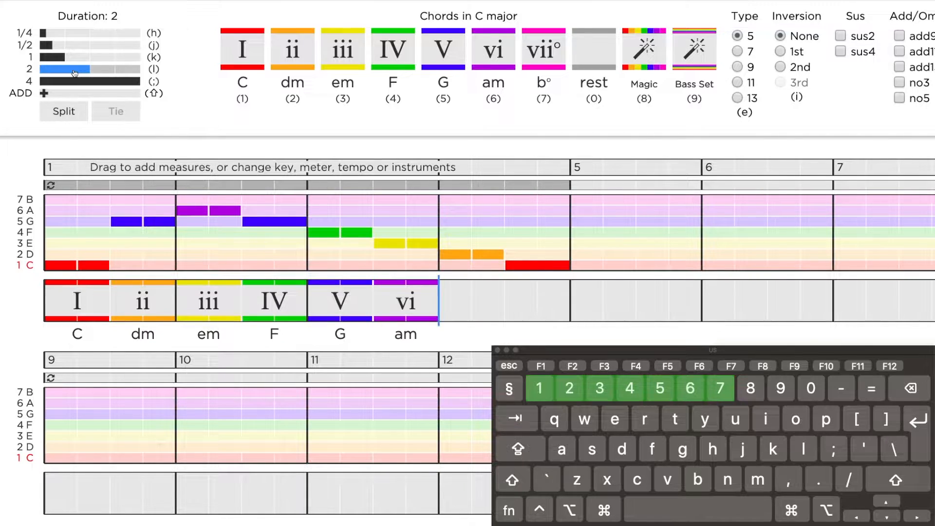
{"action": "key", "text": "7"}
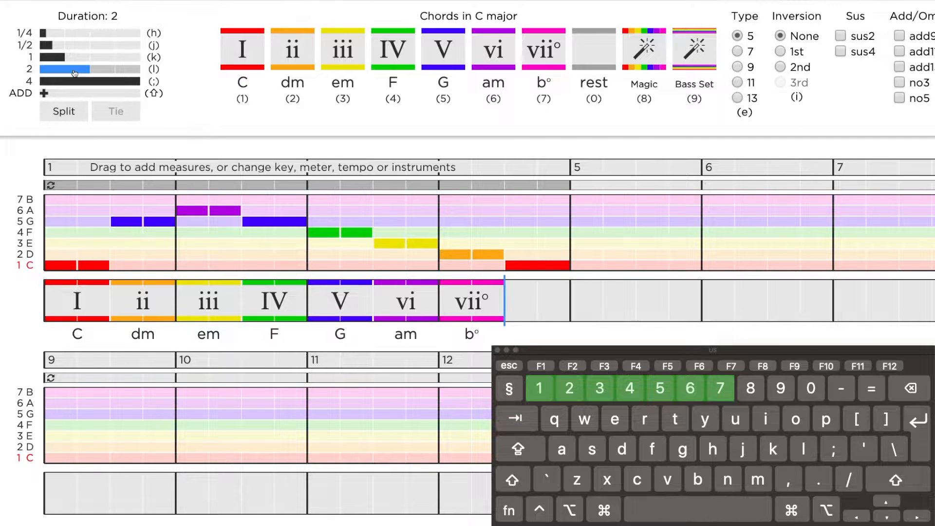
{"action": "key", "text": "1"}
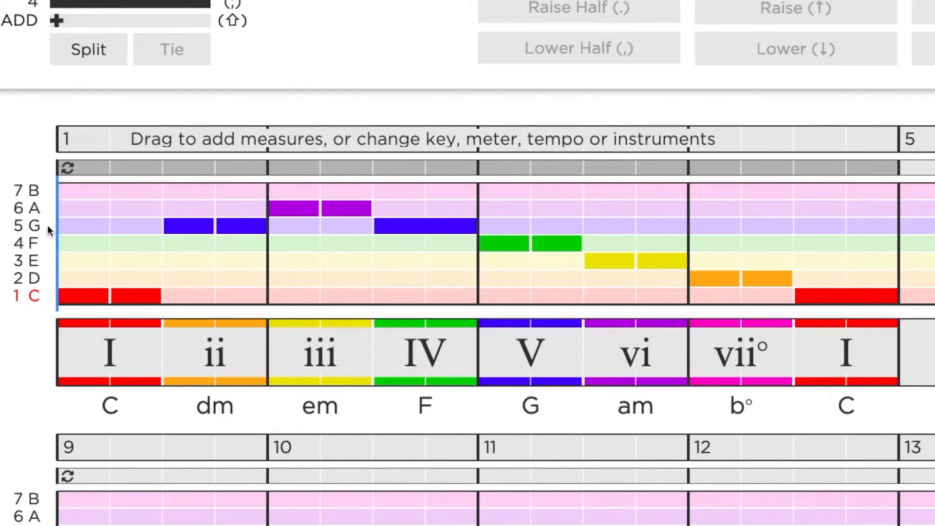
Step: Play back the song and switch the note display to the stable-tone view
{"action": "key", "text": "space"}
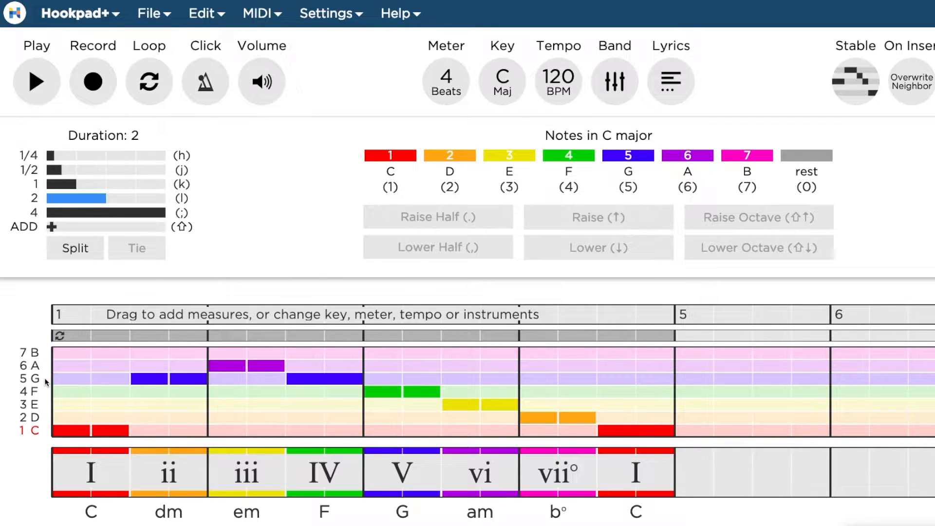
{"action": "left_click", "coordinate": [862, 91]}
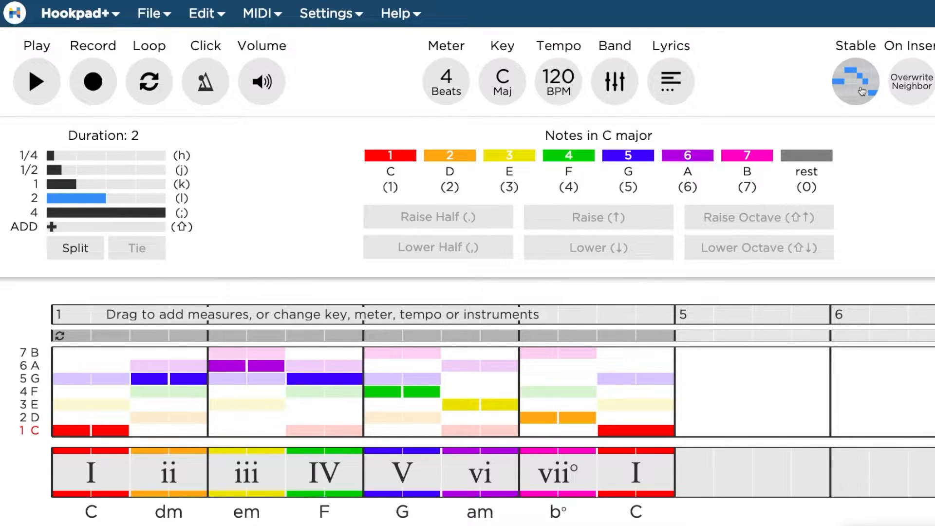
Step: Replace all chords in measures 1–4 with half-note I chords
{"action": "left_click_drag", "start_coordinate": [648, 475], "coordinate": [118, 484]}
{"action": "key", "text": "BackSpace"}
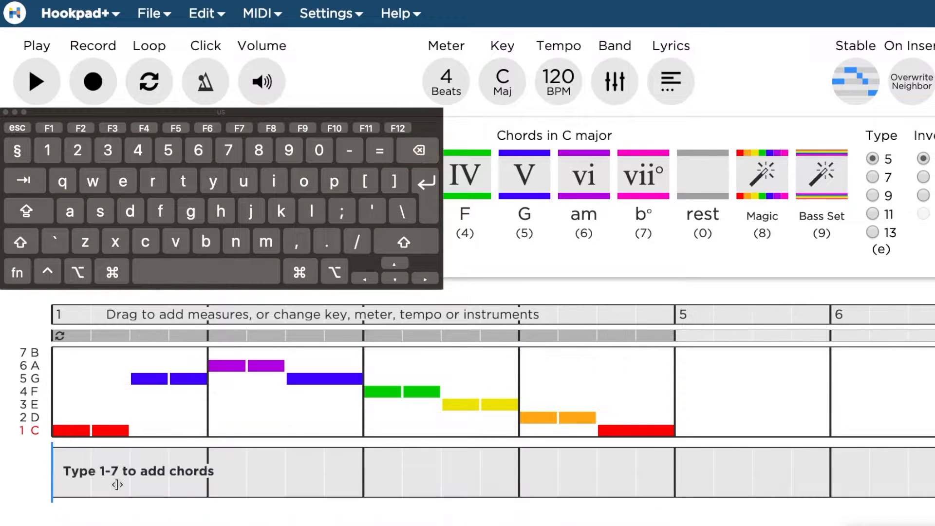
{"action": "key", "text": "1"}
{"action": "key", "text": "1"}
{"action": "key", "text": "1"}
{"action": "key", "text": "1"}
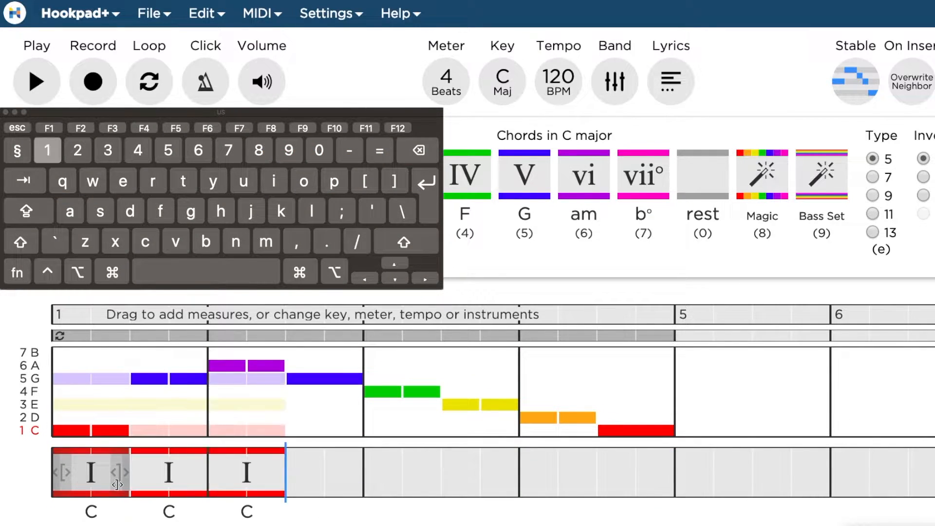
{"action": "key", "text": "1"}
{"action": "key", "text": "1"}
{"action": "key", "text": "1"}
{"action": "key", "text": "1"}
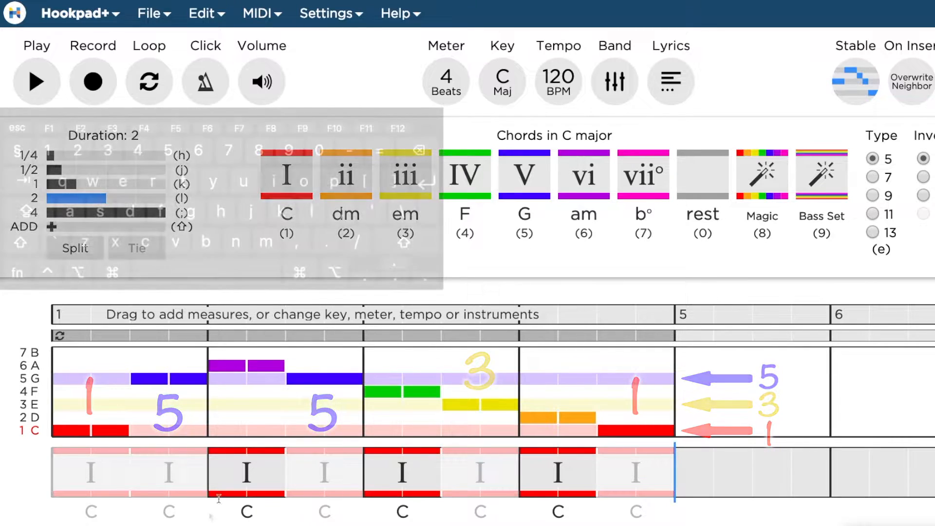
Step: Change the first chord of measure 2 to IV
{"action": "left_click", "coordinate": [238, 480]}
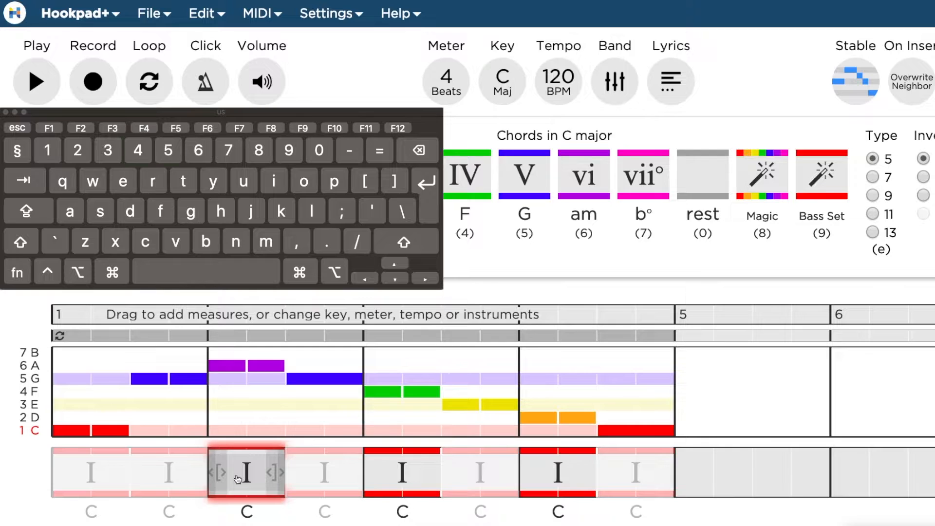
{"action": "key", "text": "4"}
{"action": "key", "text": "5"}
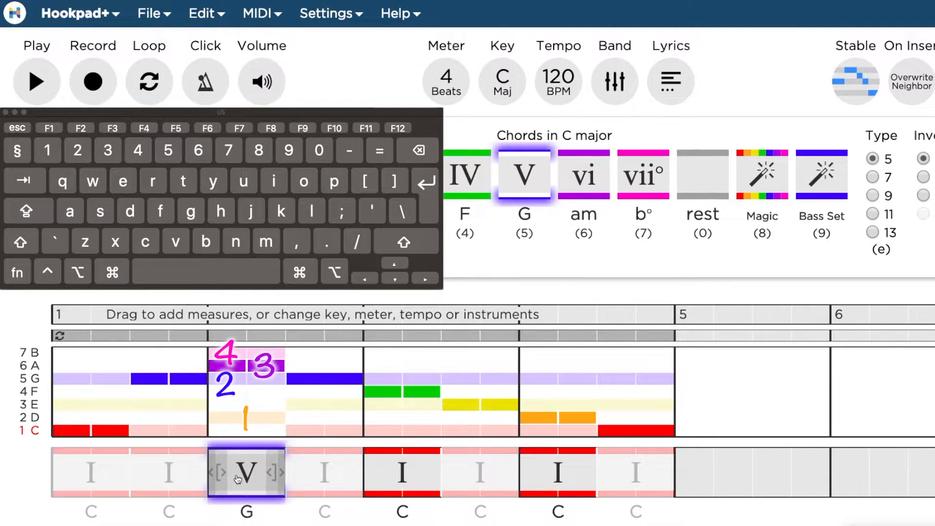
{"action": "key", "text": "4"}
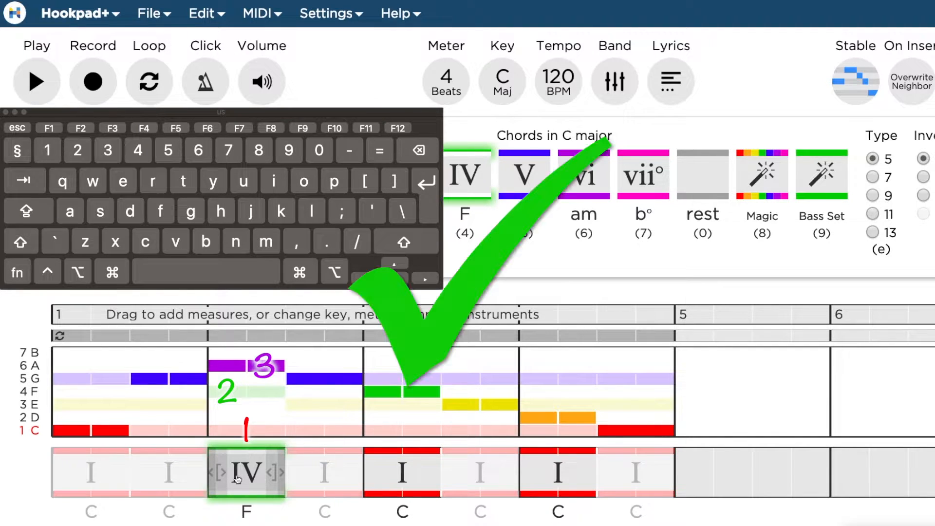
Step: Change the first chords of measures 3 and 4 to IV and V
{"action": "left_click", "coordinate": [400, 487]}
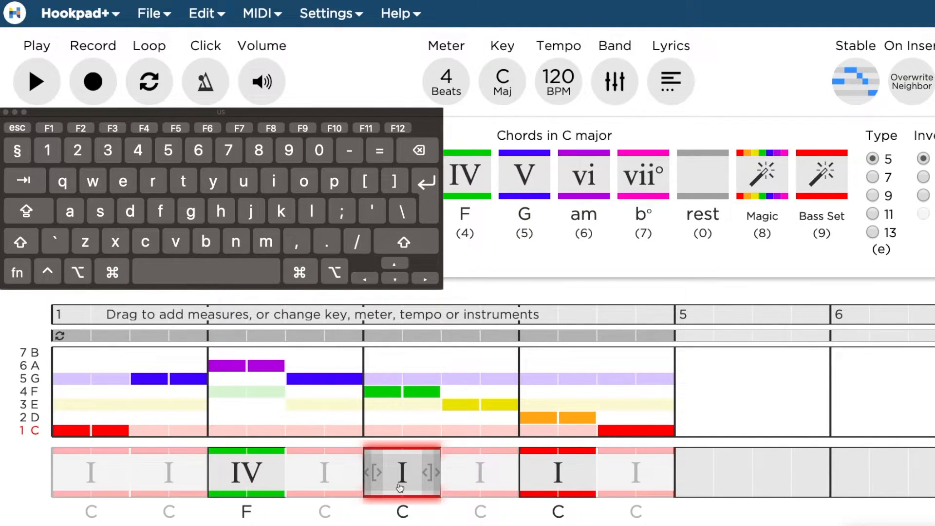
{"action": "key", "text": "4"}
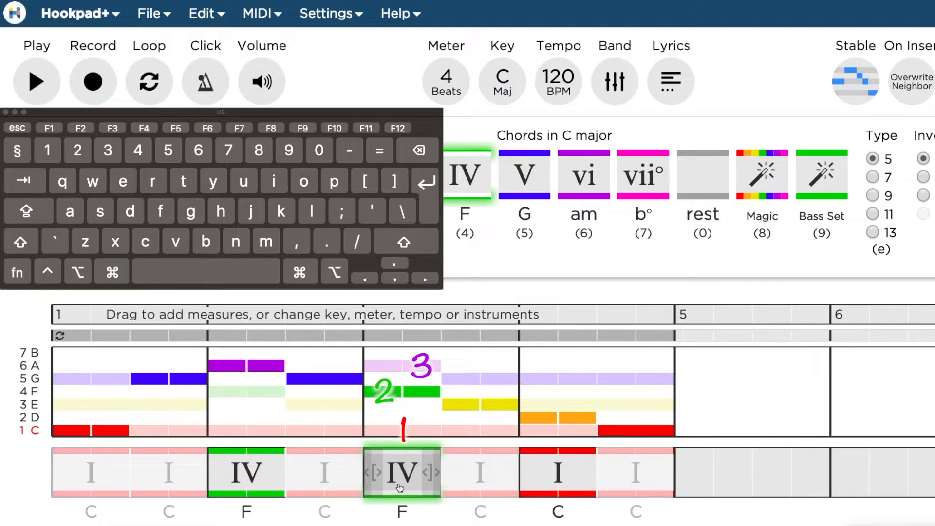
{"action": "left_click", "coordinate": [545, 482]}
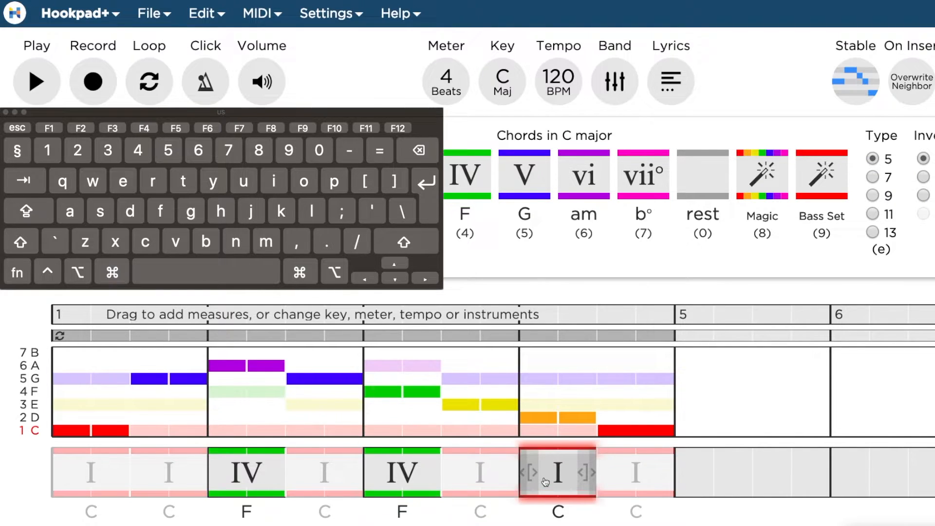
{"action": "key", "text": "4"}
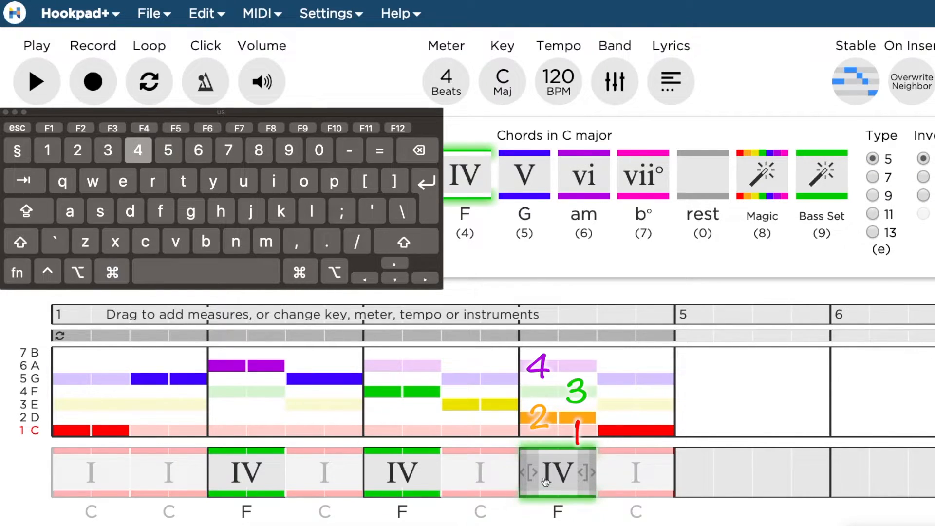
{"action": "key", "text": "5"}
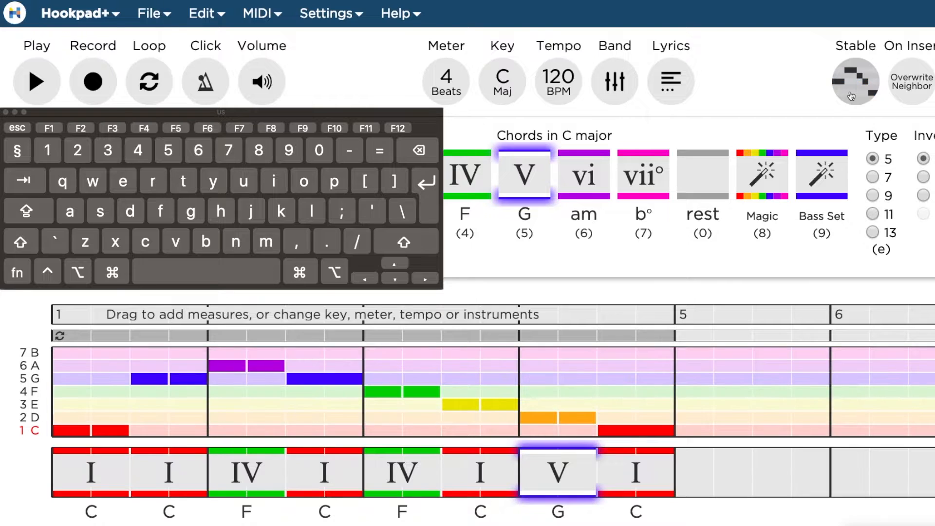
Step: Play back the harmonized melody from the beginning
{"action": "left_click", "coordinate": [57, 381]}
{"action": "key", "text": "space"}
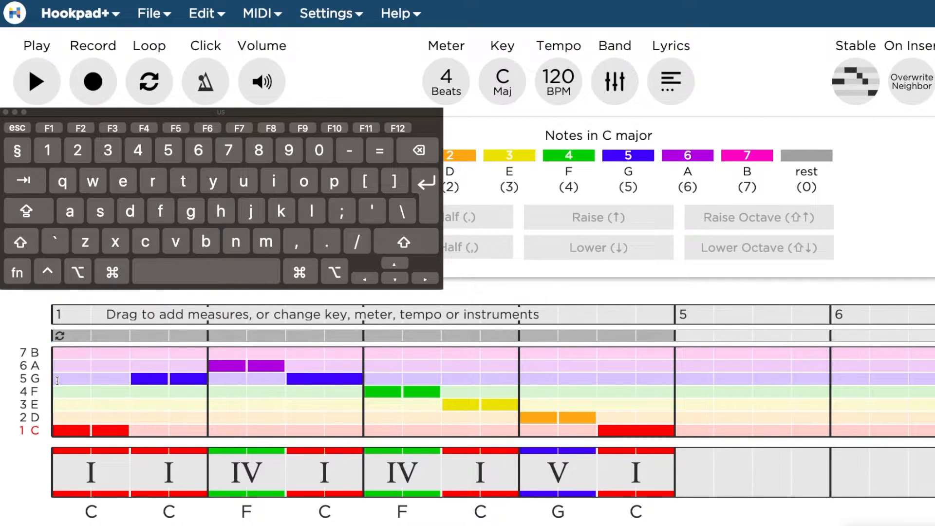
Step: Extend the first chord to a 4-beat I chord filling all of measure 1
{"action": "left_click", "coordinate": [117, 470]}
{"action": "left_click_drag", "start_coordinate": [126, 469], "coordinate": [102, 471]}
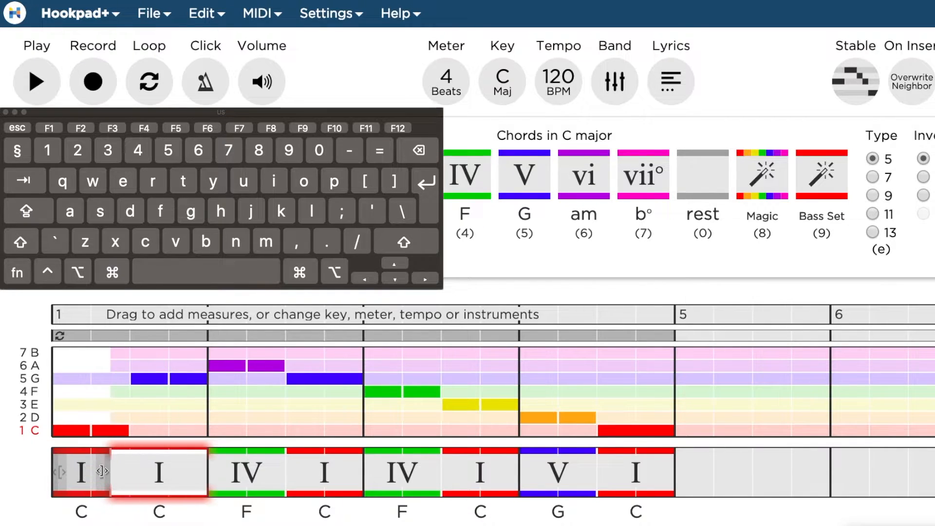
{"action": "left_click", "coordinate": [82, 481]}
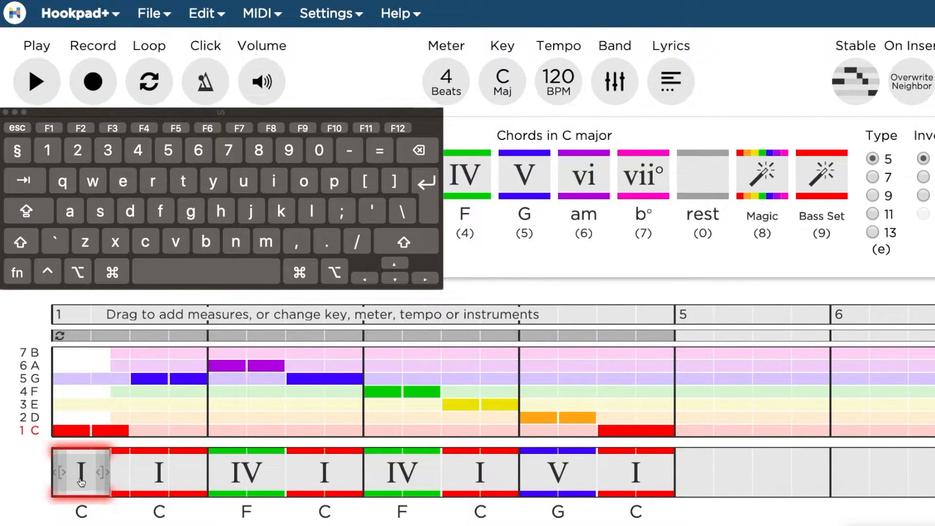
{"action": "key", "text": "h"}
{"action": "key", "text": "j"}
{"action": "key", "text": "k"}
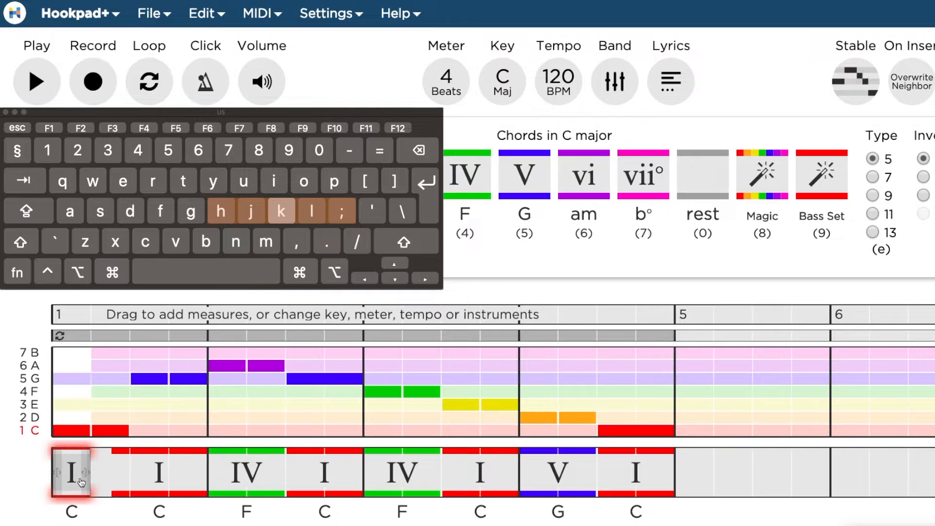
{"action": "key", "text": "l"}
{"action": "key", "text": "semicolon"}
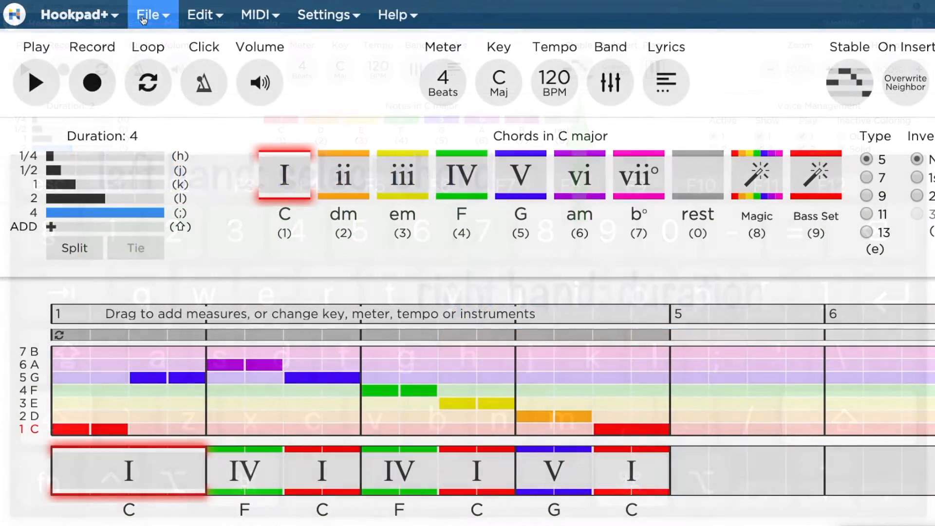
Step: Save the song as Twinkle
{"action": "left_click", "coordinate": [104, 23]}
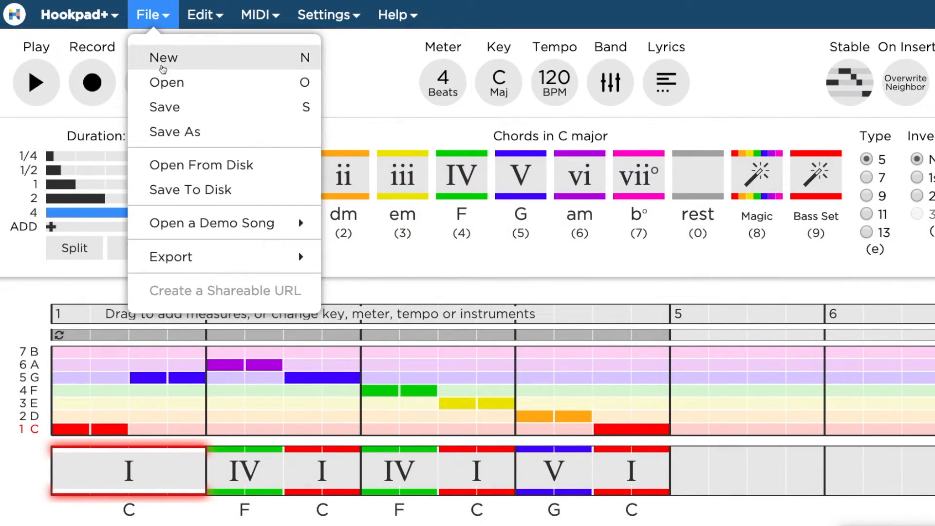
{"action": "left_click", "coordinate": [161, 105]}
{"action": "type", "text": "Twinkle"}
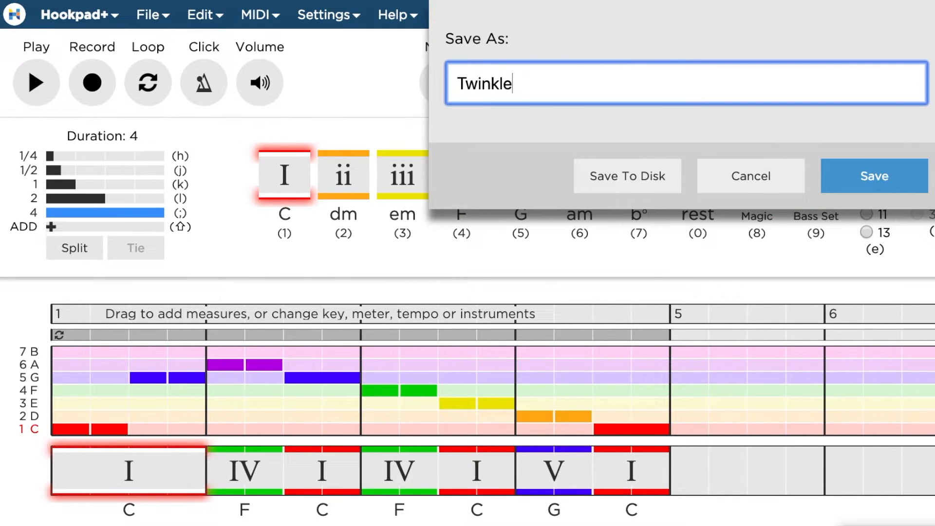
{"action": "key", "text": "Return"}
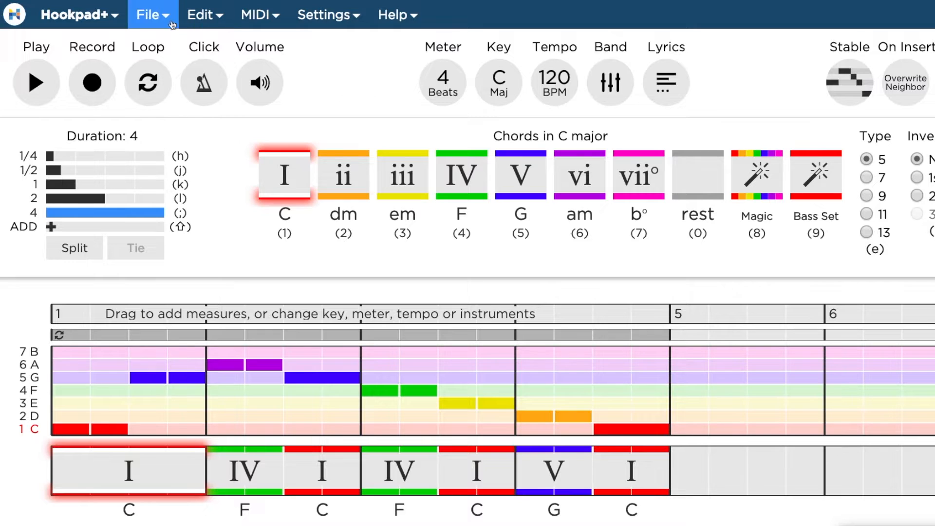
Step: Start a new song and set the duration to 4 beats
{"action": "left_click", "coordinate": [151, 15]}
{"action": "left_click", "coordinate": [164, 58]}
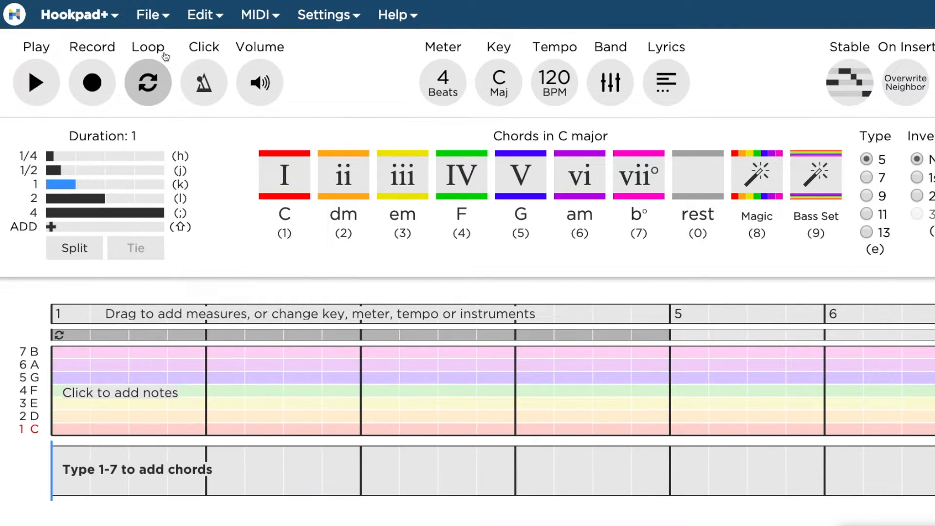
{"action": "left_click", "coordinate": [93, 214]}
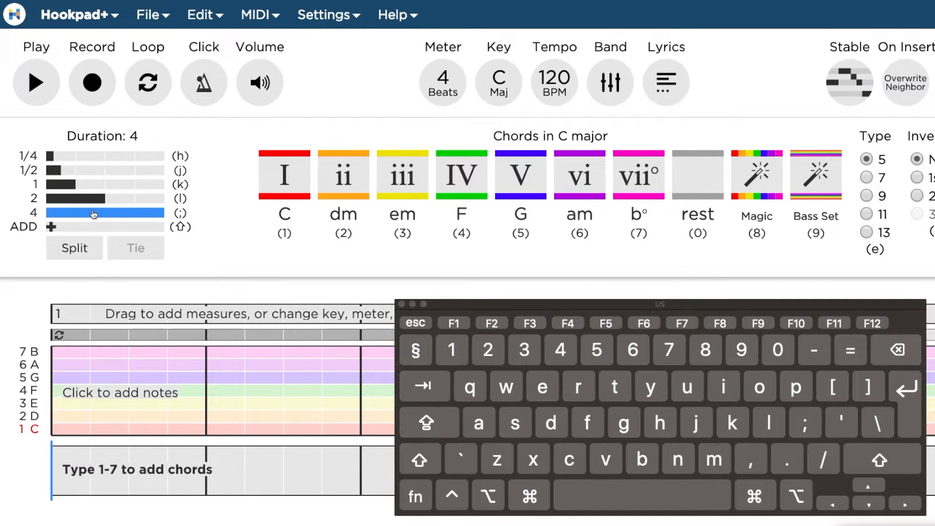
Step: Fill twelve measures with Magic chord suggestions, cycling through proposals to an I–V–vi–IV progression, and accept it
{"action": "key", "text": "8"}
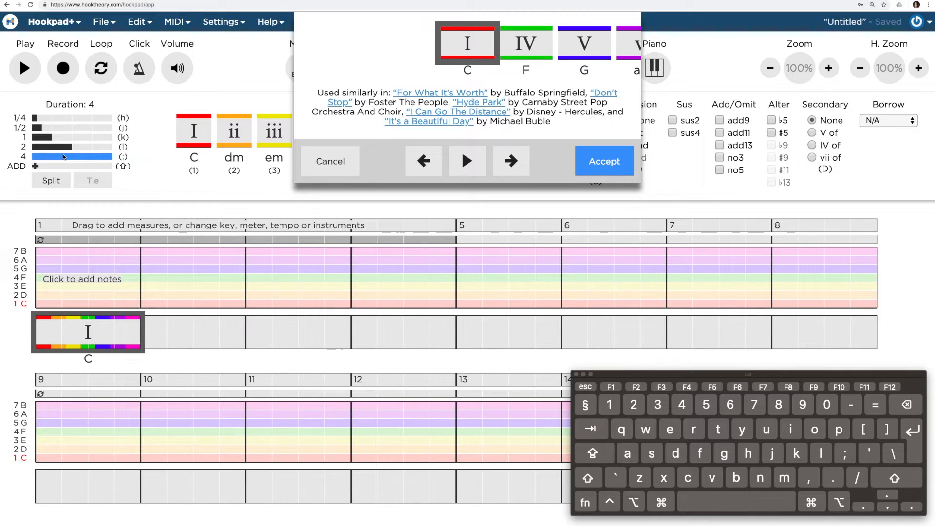
{"action": "key", "text": "8"}
{"action": "key", "text": "8"}
{"action": "key", "text": "8"}
{"action": "key", "text": "8"}
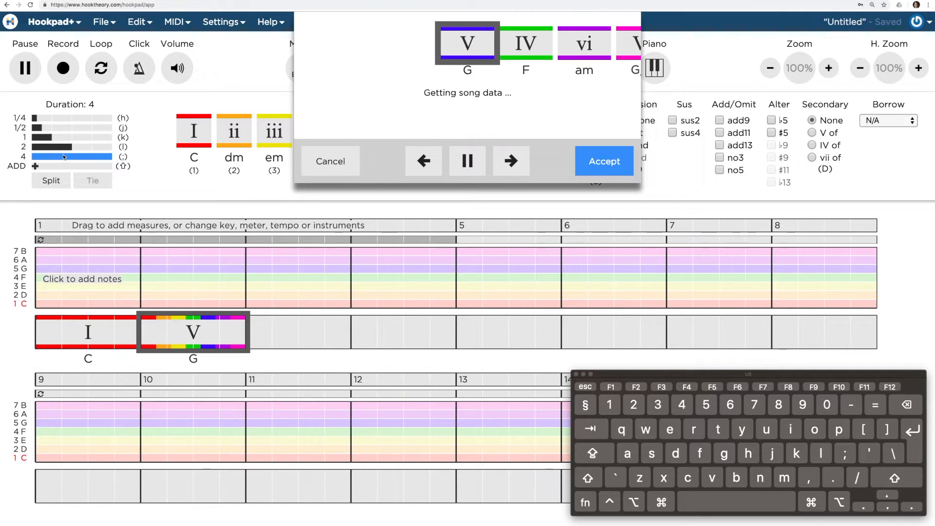
{"action": "key", "text": "8"}
{"action": "key", "text": "8"}
{"action": "key", "text": "8"}
{"action": "key", "text": "8"}
{"action": "key", "text": "8"}
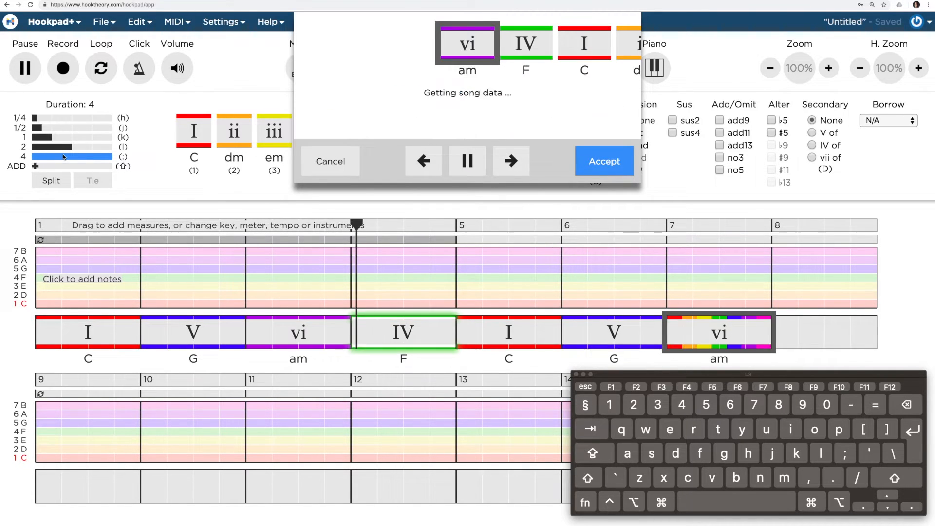
{"action": "key", "text": "8"}
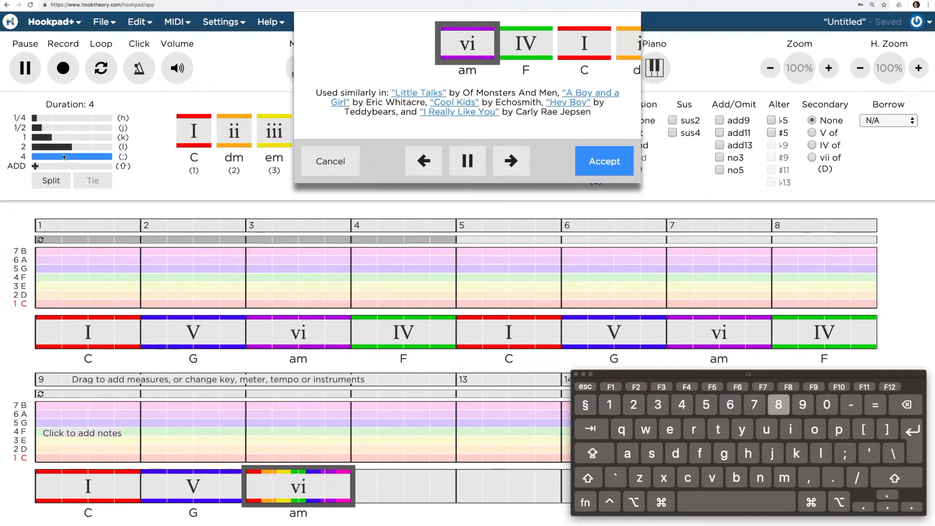
{"action": "key", "text": "8"}
{"action": "key", "text": "Return"}
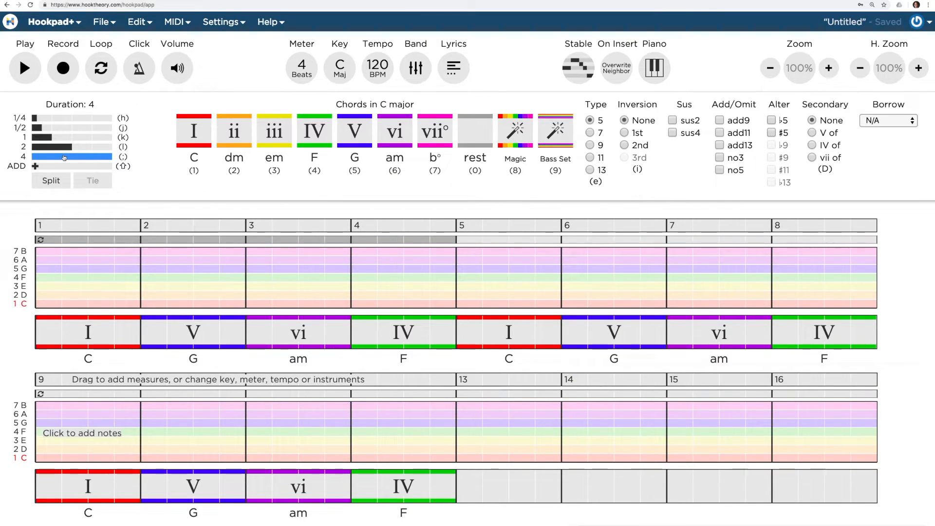
Step: Play back the generated chord progression from the start and stop it
{"action": "key", "text": "space"}
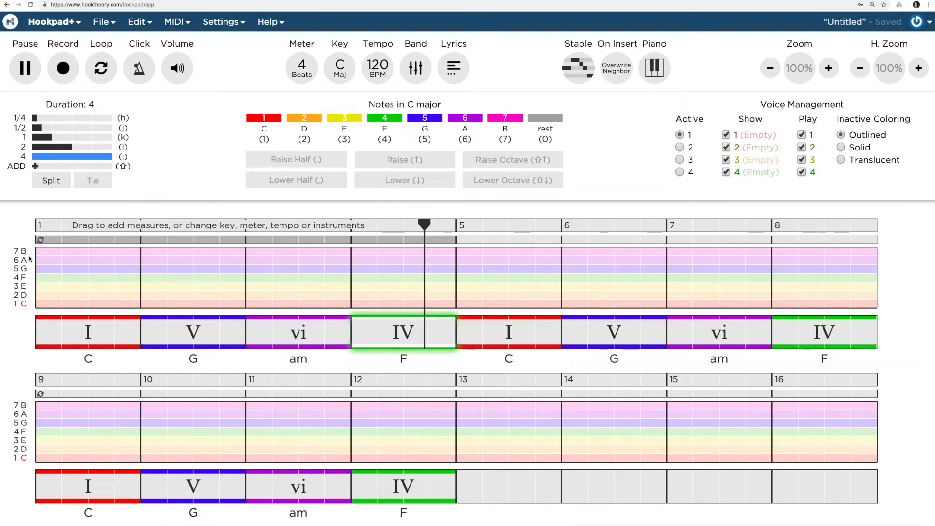
{"action": "key", "text": "space"}
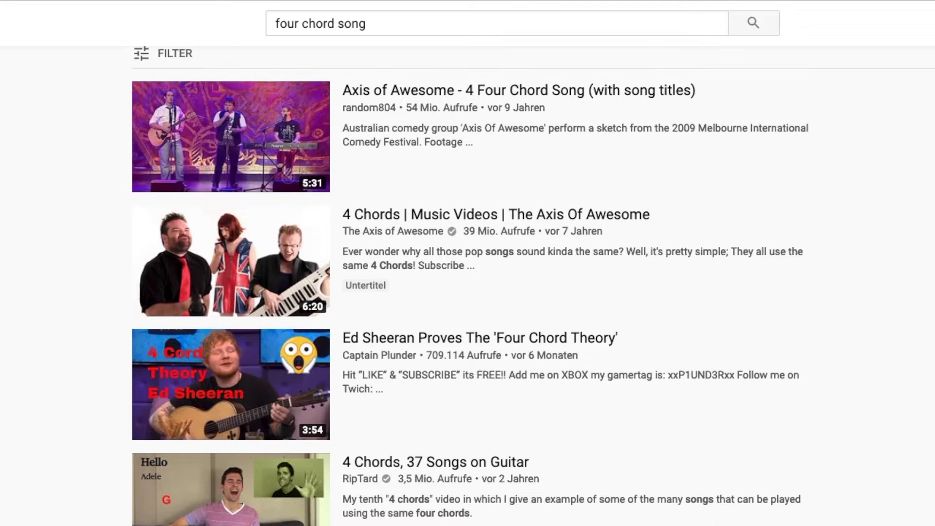
Step: Scroll through YouTube search results for four chord song videos
{"action": "scroll", "coordinate": [533, 286], "scroll_direction": "down", "scroll_amount": 1}
{"action": "scroll", "coordinate": [534, 285], "scroll_direction": "down", "scroll_amount": 4}
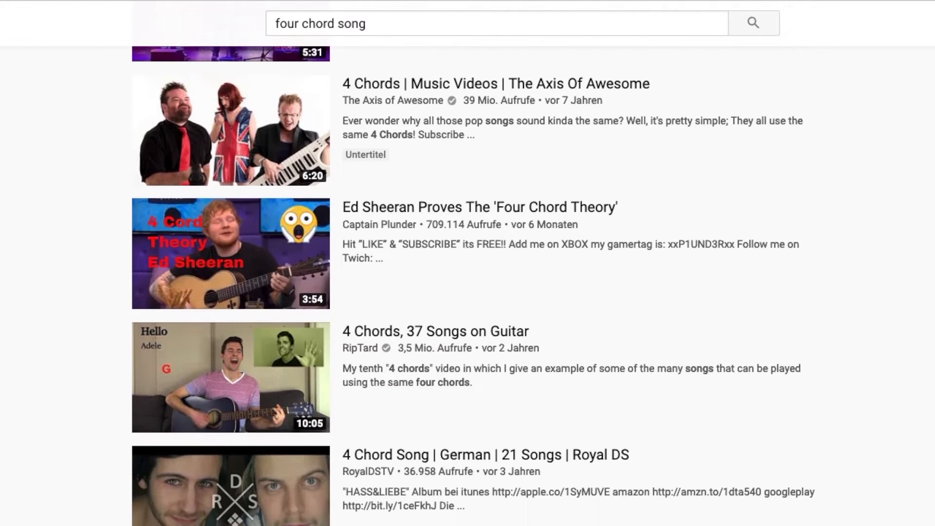
{"action": "scroll", "coordinate": [533, 286], "scroll_direction": "down", "scroll_amount": 3}
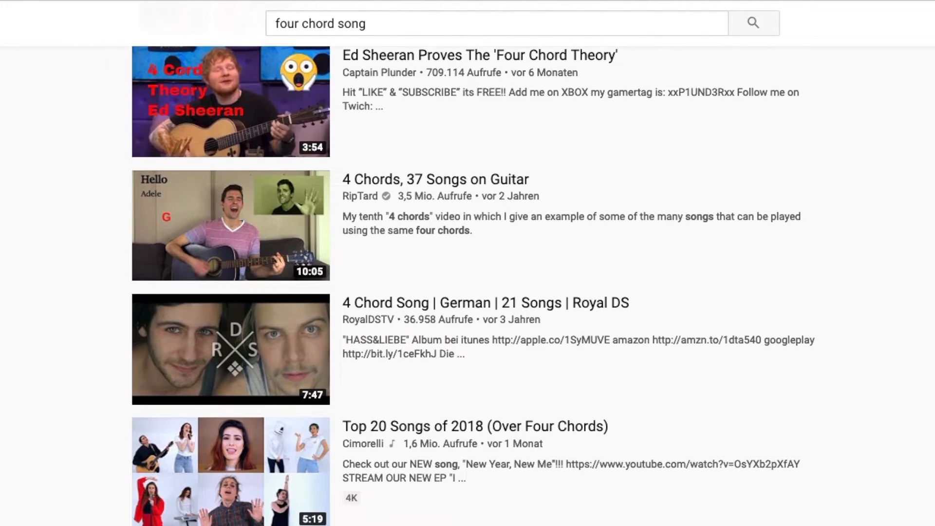
{"action": "scroll", "coordinate": [534, 286], "scroll_direction": "down", "scroll_amount": 3}
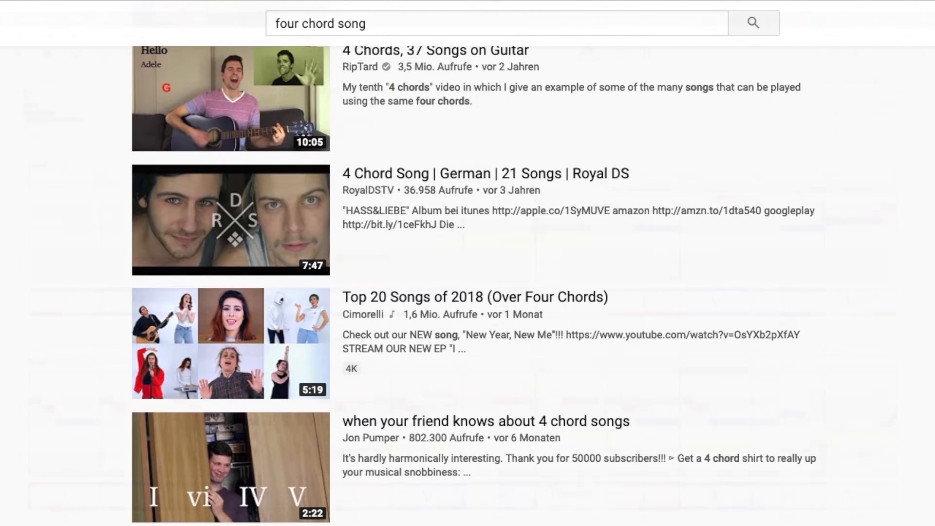